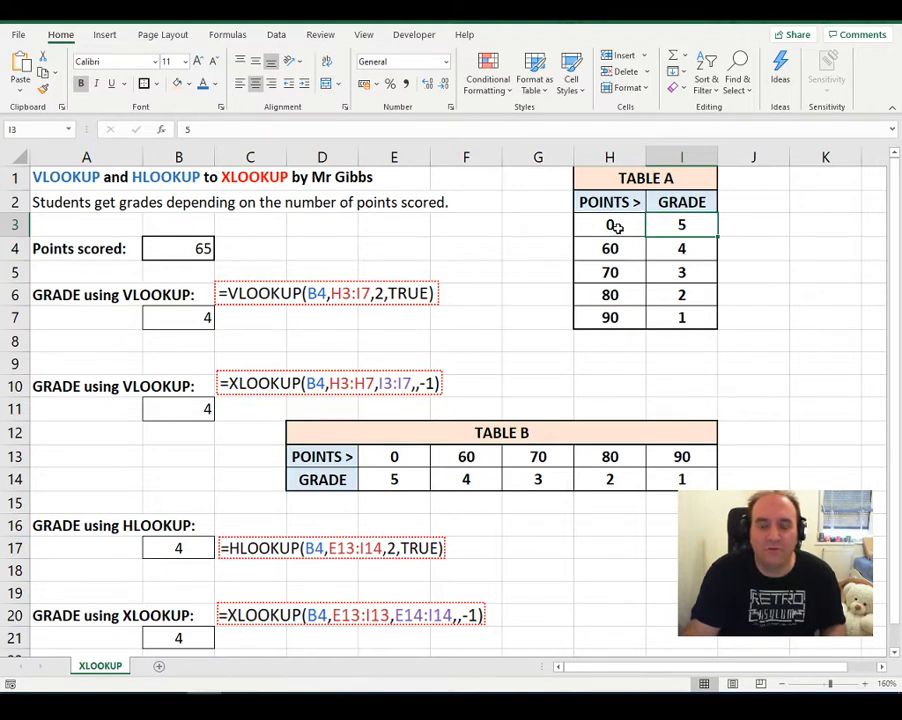
Examine how the points thresholds in Table A map to grades for the points scored in B4
left_click_drag(610, 226, 612, 244)
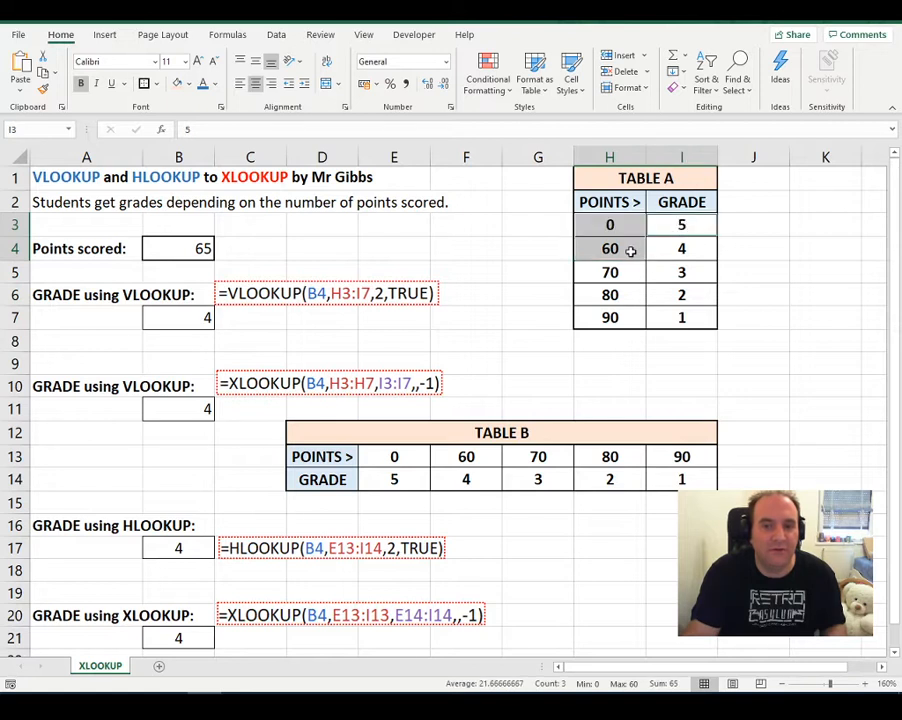
left_click(627, 248)
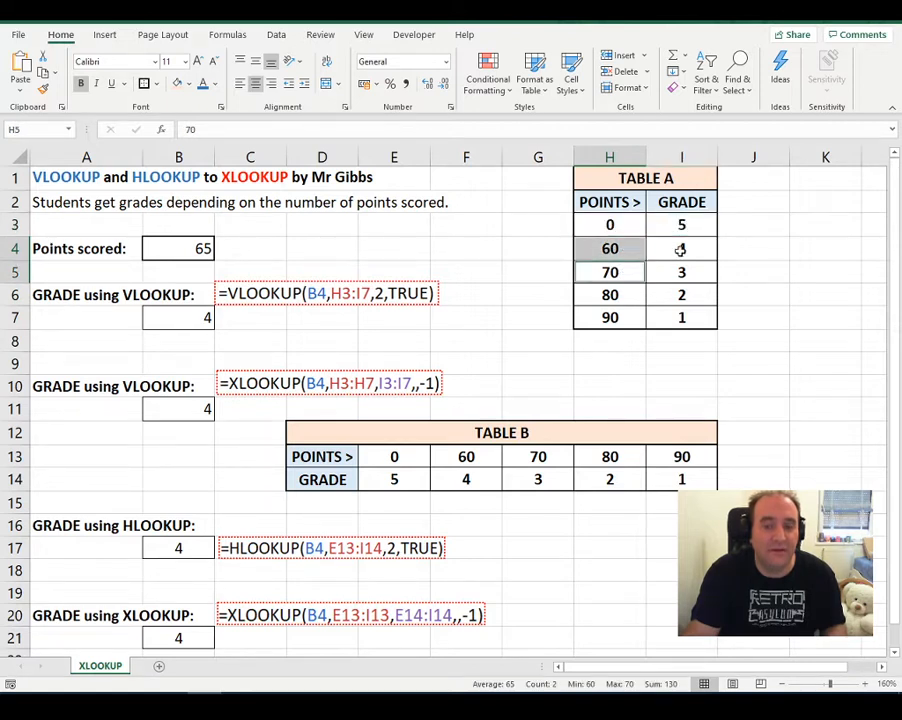
left_click(684, 249)
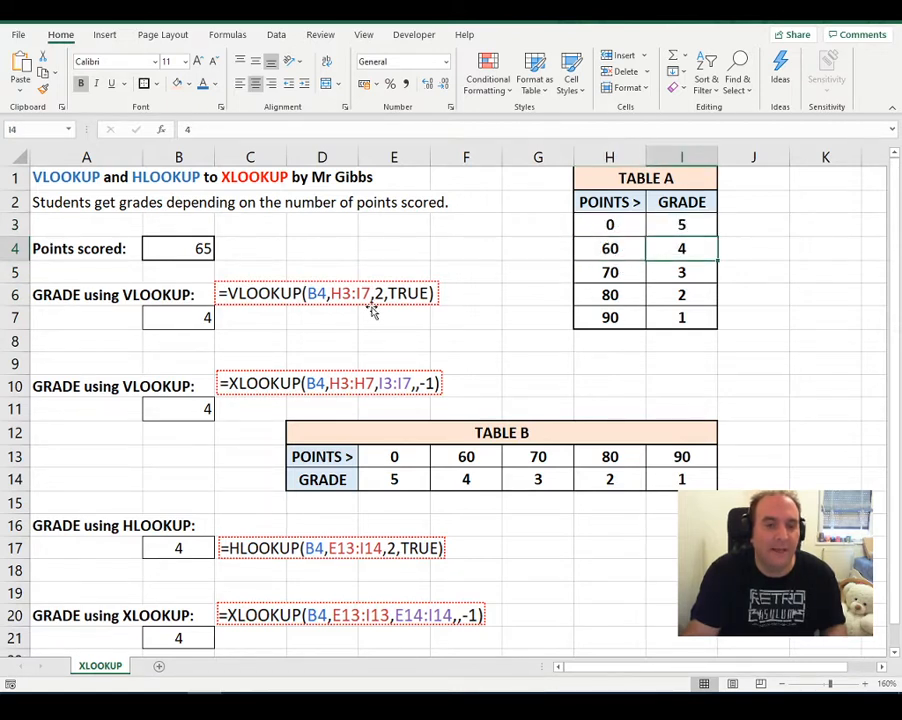
left_click(185, 247)
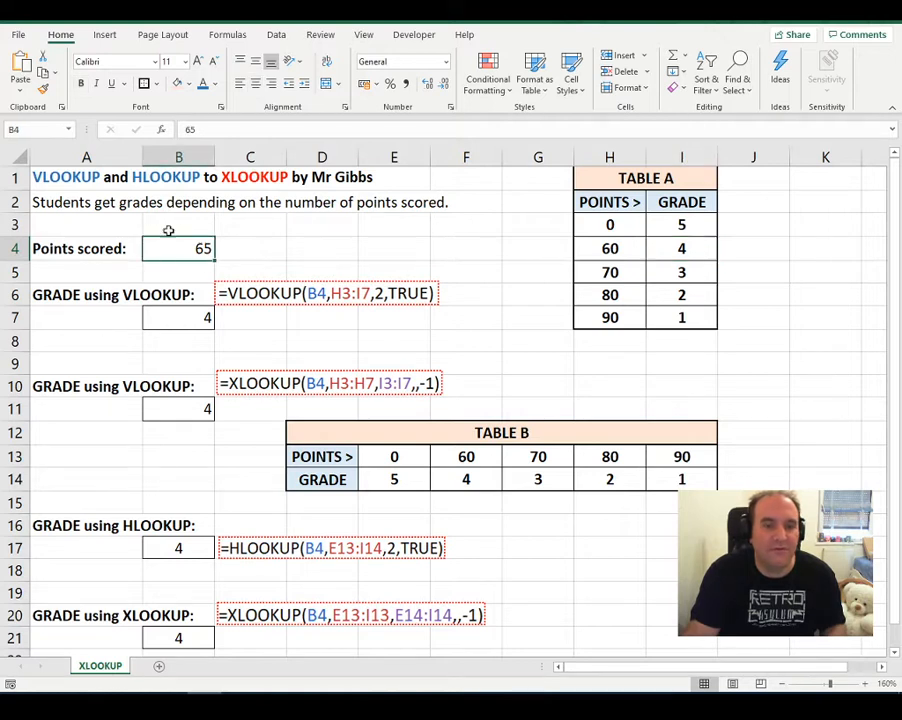
left_click_drag(612, 237, 610, 316)
left_click_drag(610, 270, 676, 280)
left_click_drag(622, 299, 672, 296)
left_click(612, 292)
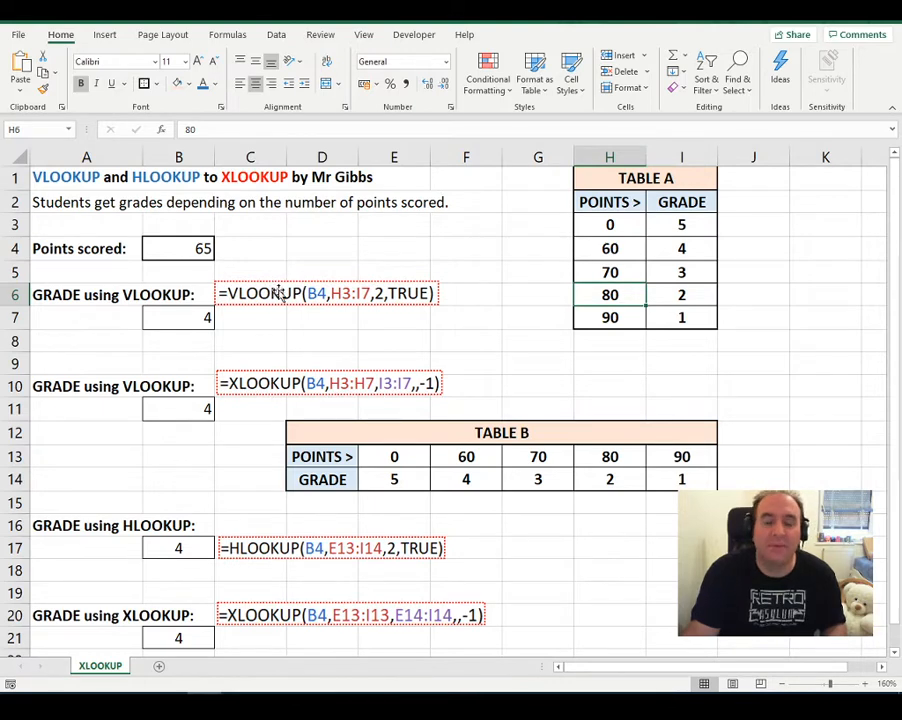
Inspect the VLOOKUP formula in B7 and its lookup value, the points scored in B4
scroll(299, 295, "up", 3)
scroll(299, 295, "up", 3)
left_click_drag(652, 668, 568, 667)
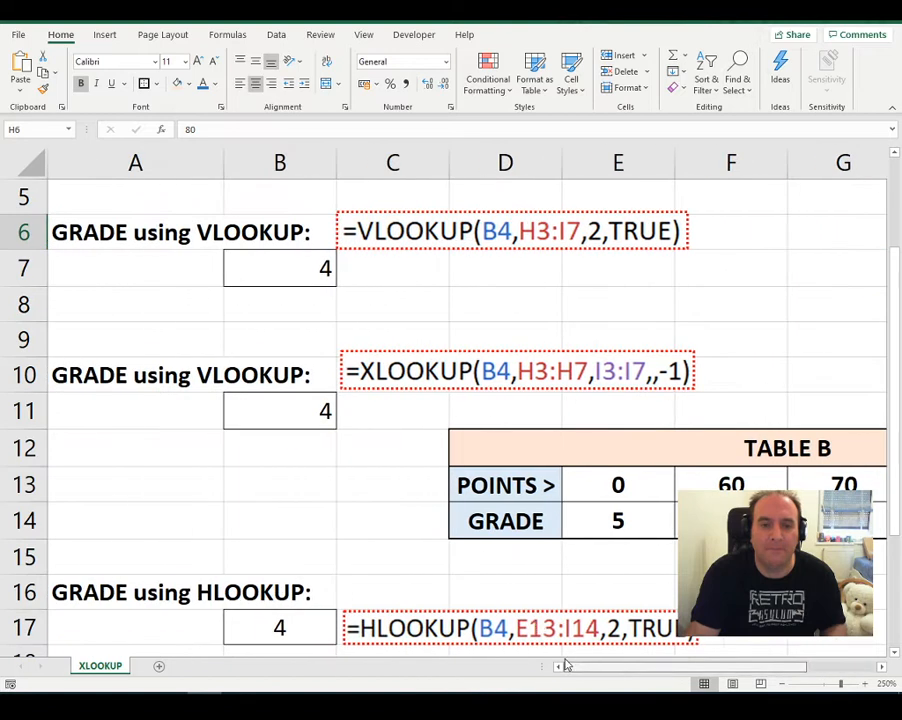
scroll(326, 418, "up", 2)
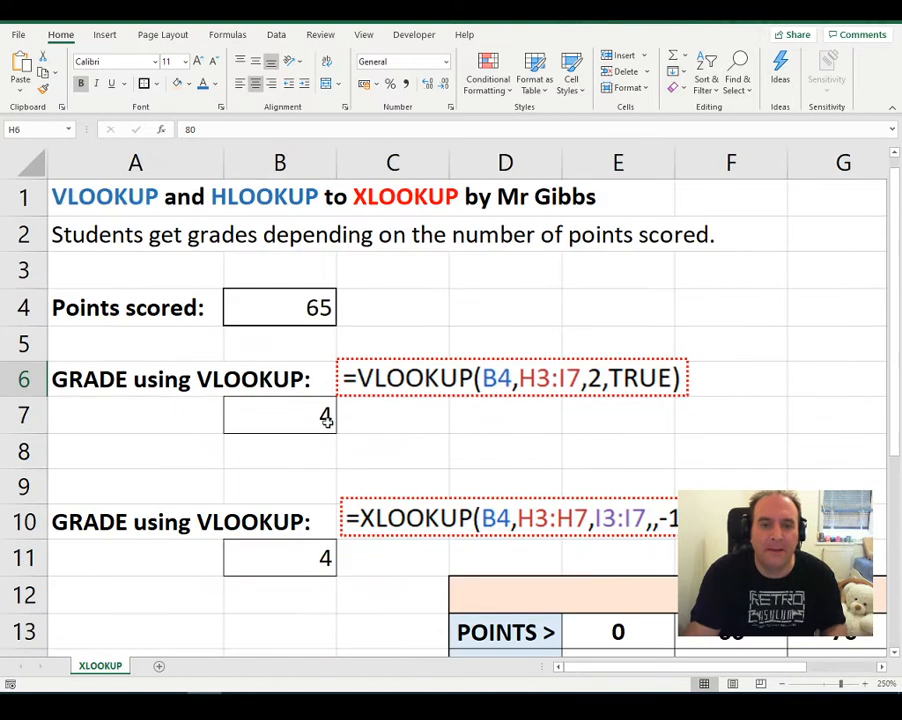
left_click(278, 307)
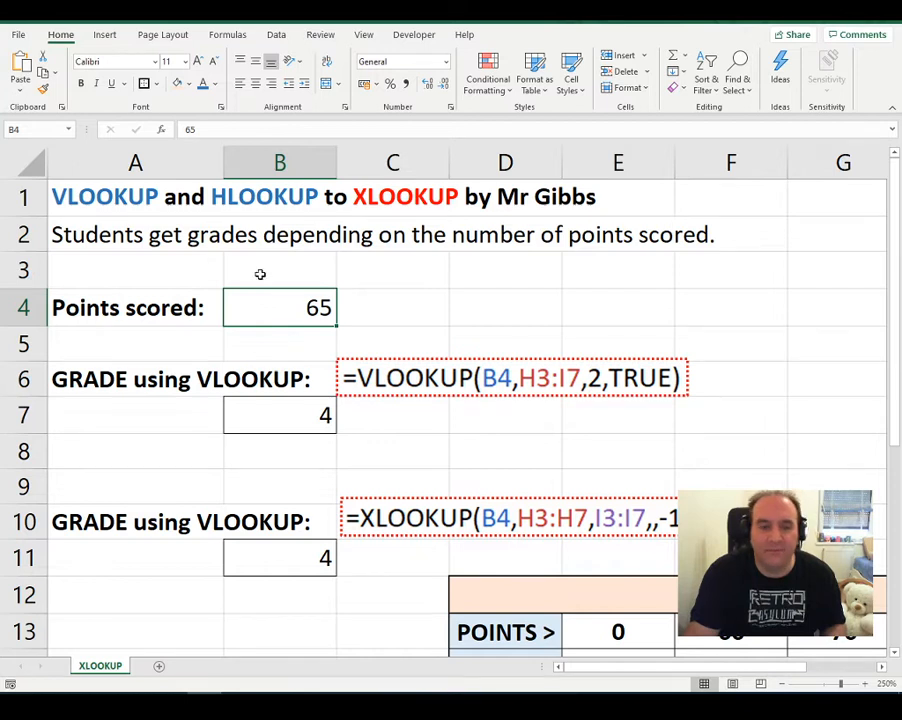
left_click(413, 380)
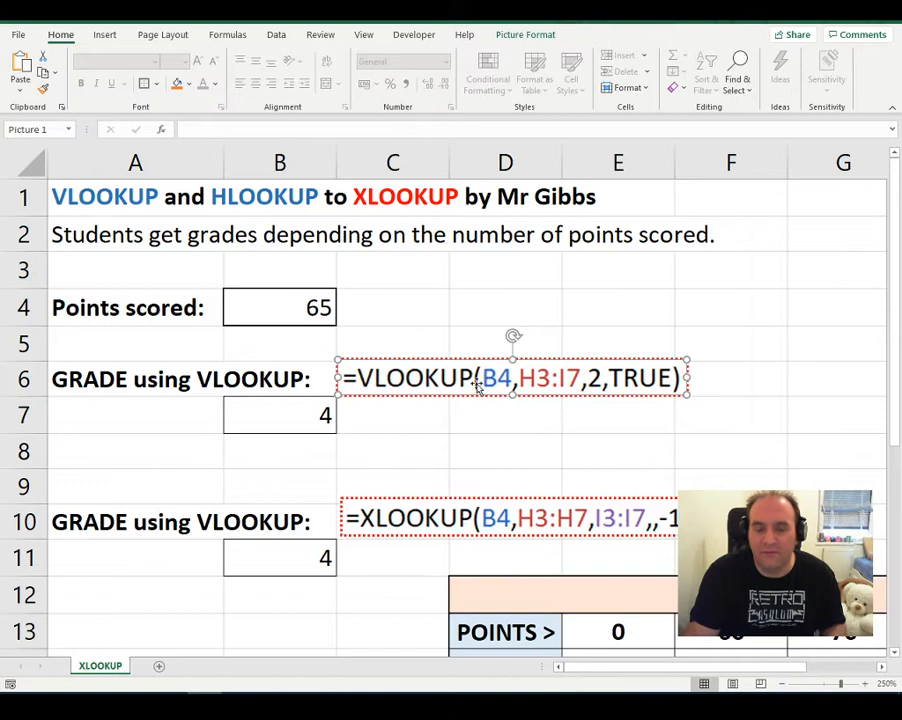
left_click(310, 307)
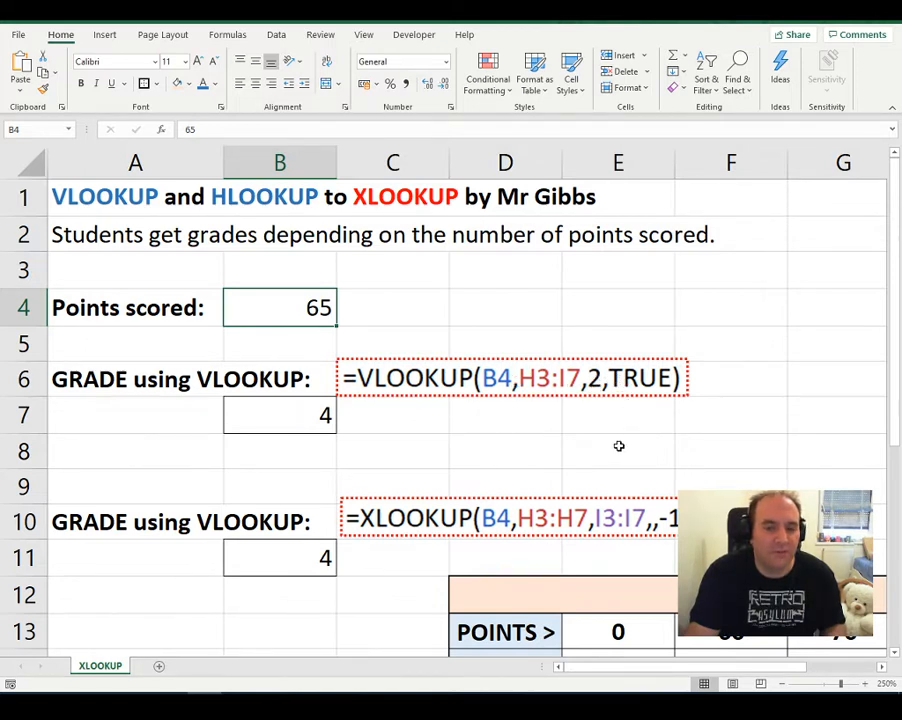
left_click(327, 411)
key("F2")
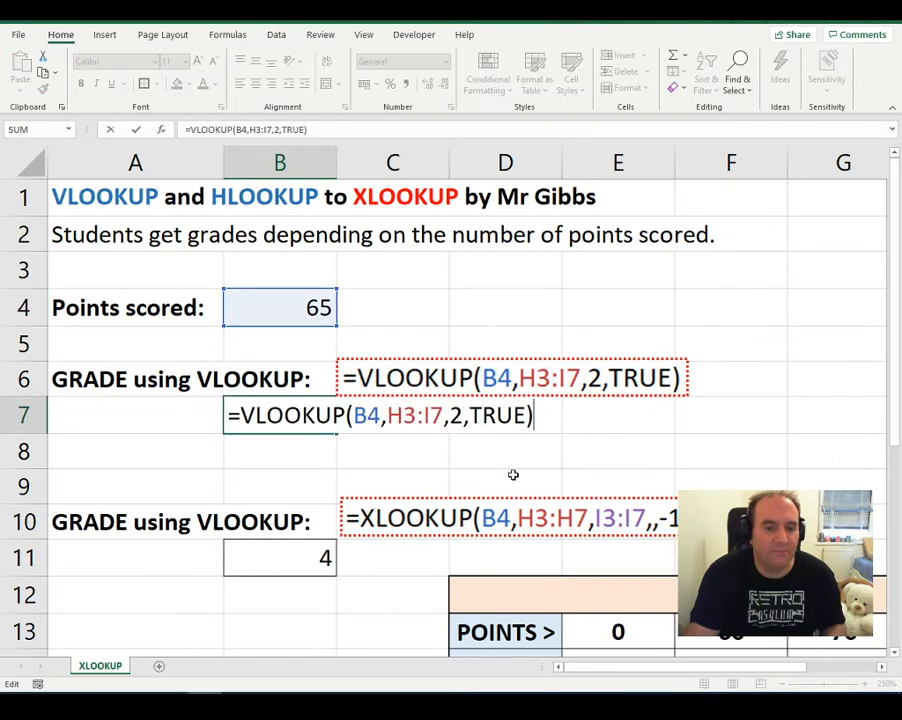
key("Escape")
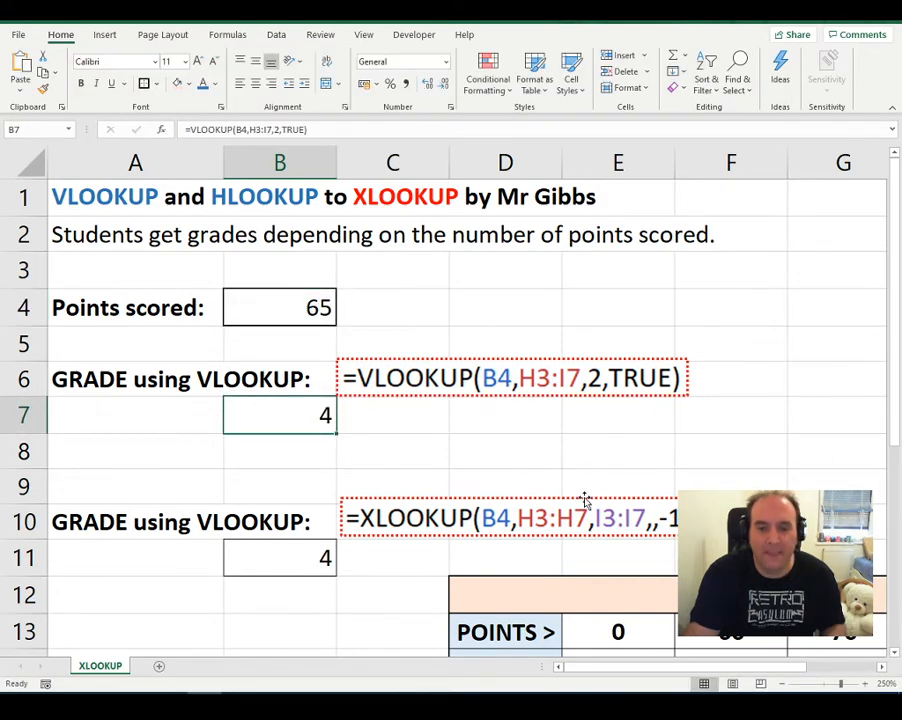
Examine Table A's range H3:I7 and its grade column, and the range_lookup argument TRUE in B7's VLOOKUP formula
scroll(548, 412, "down", 3, "ctrl")
scroll(551, 414, "down", 2, "ctrl")
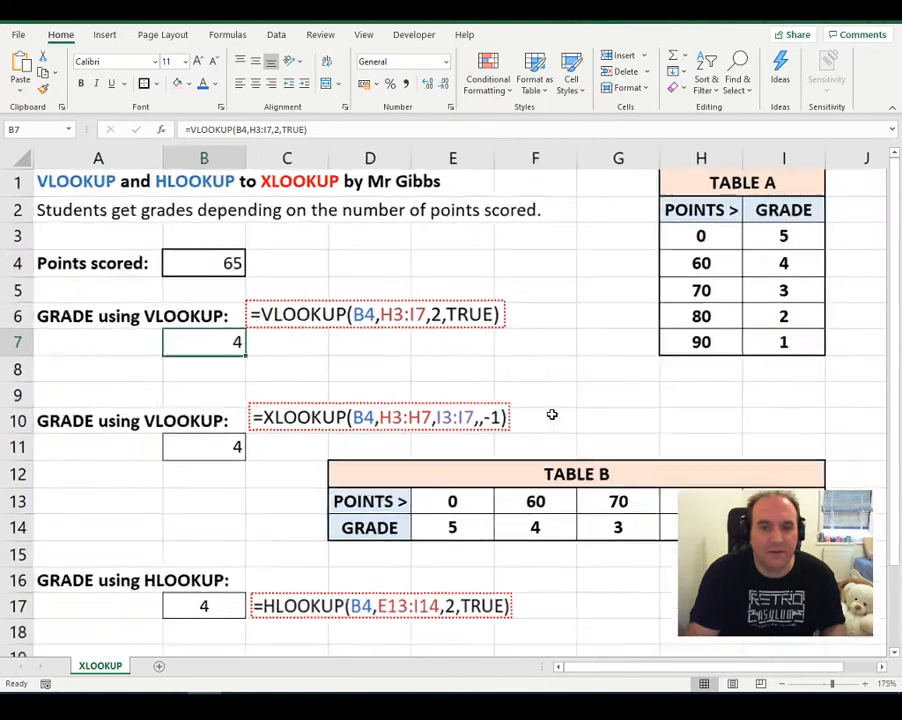
left_click_drag(670, 233, 743, 333)
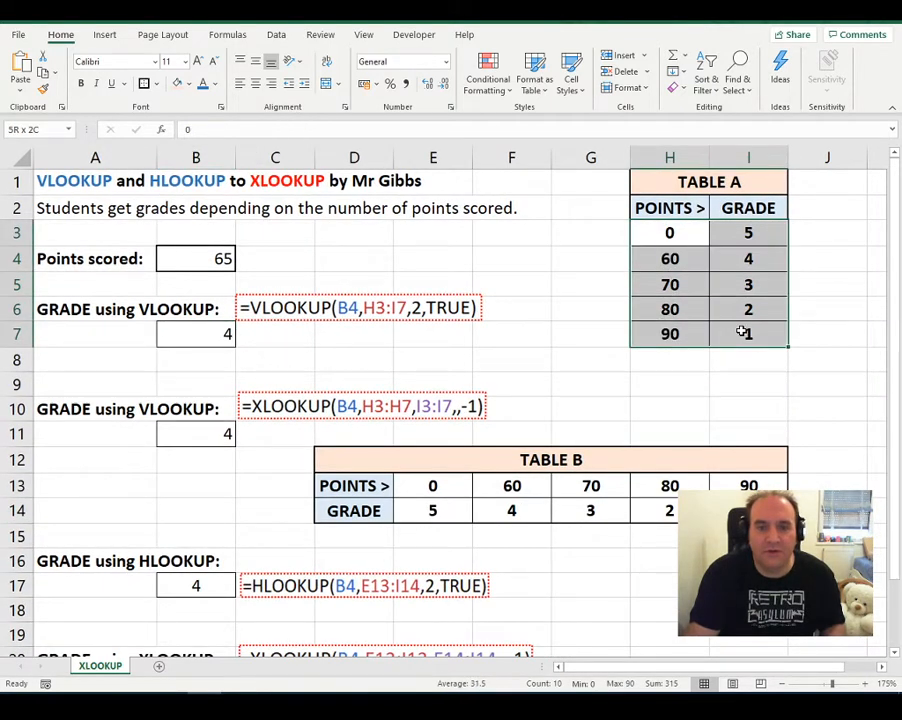
left_click_drag(670, 205, 727, 333)
left_click_drag(751, 207, 742, 330)
left_click(212, 333)
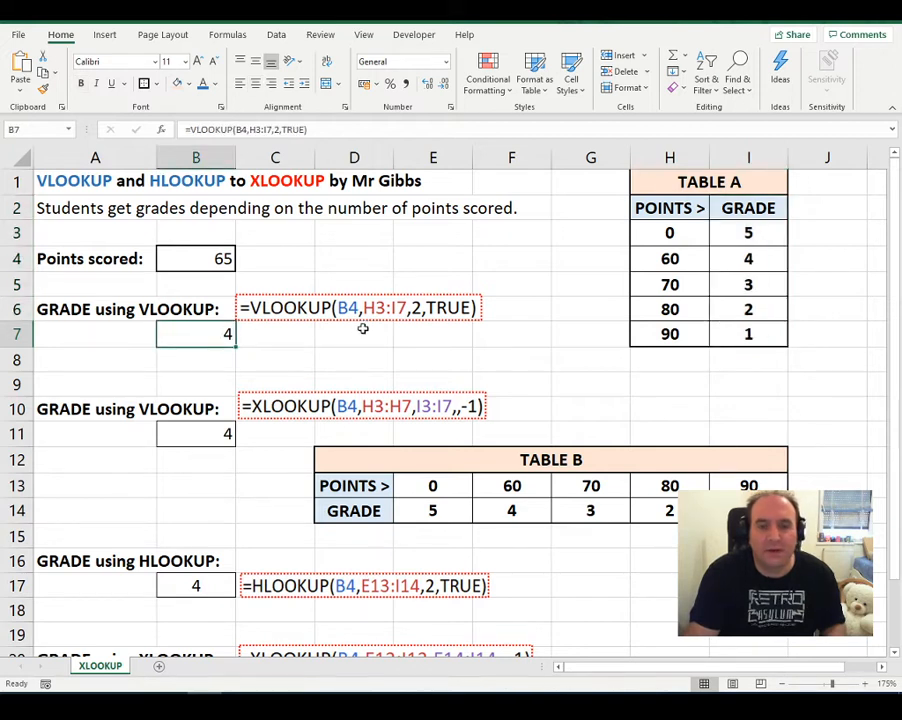
key("F2")
key("Left")
key("Left")
key("Left")
key("Left")
key("Left")
key("shift+Right")
key("shift+Right")
key("shift+Right")
key("shift+Right")
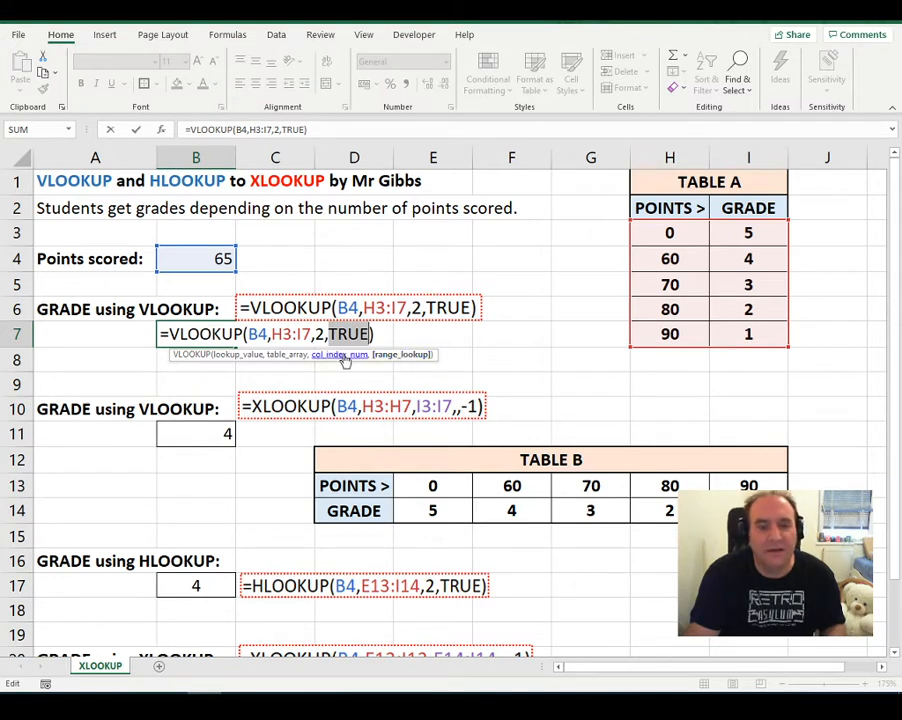
key("Escape")
Correct the label in A10 to read "GRADE using XLOOKUP:"
left_click(62, 407)
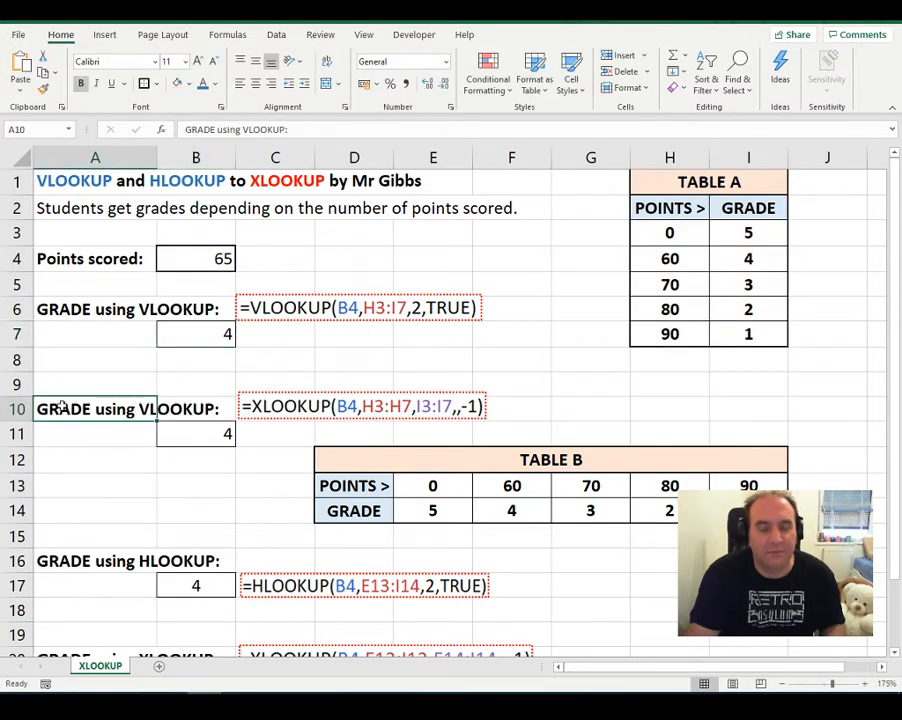
double_click(140, 408)
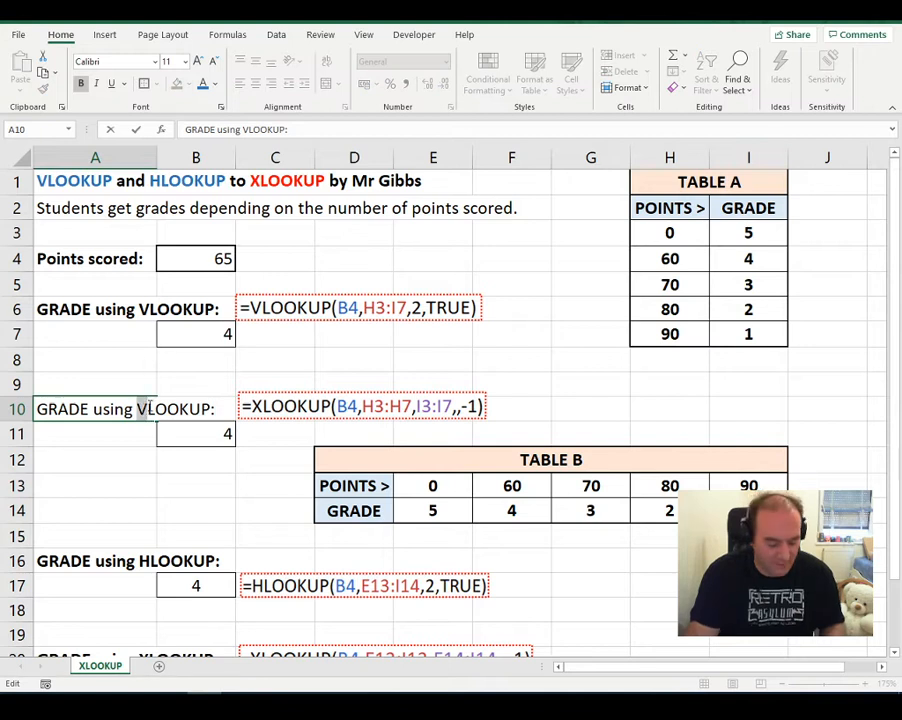
key("BackSpace")
type("X")
key("Return")
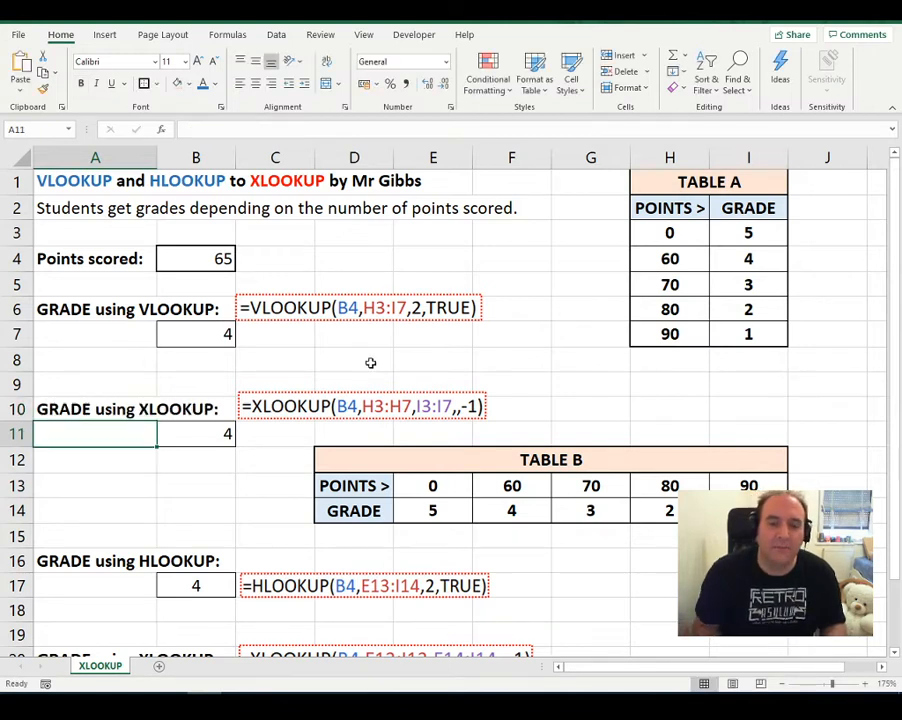
Examine the lookup value B4, lookup array H3:H7, return array I3:I7 and empty if_not_found argument in B11's XLOOKUP formula
left_click(215, 430)
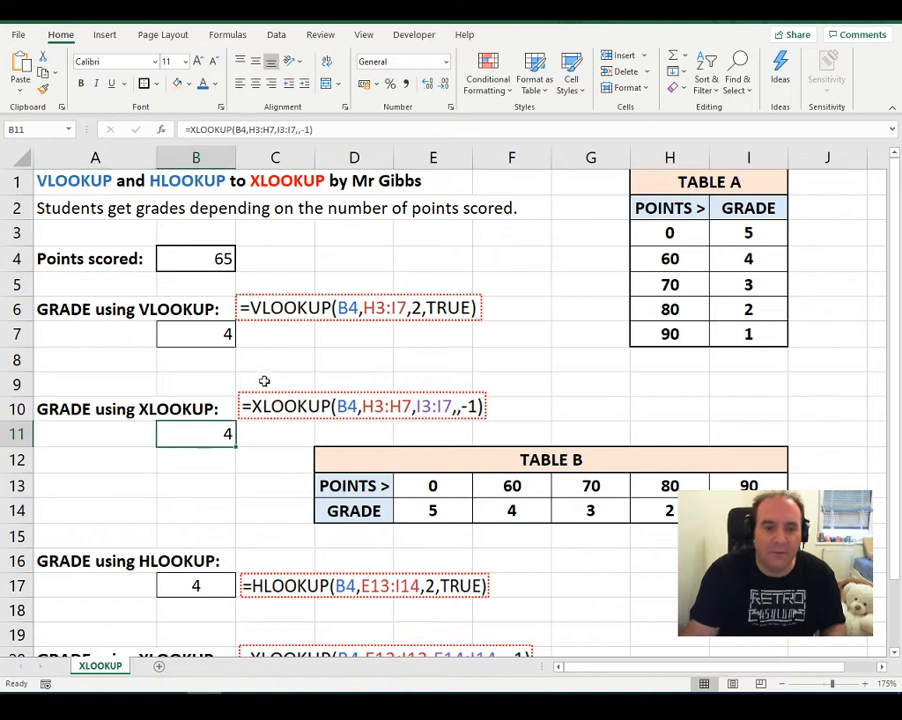
double_click(215, 432)
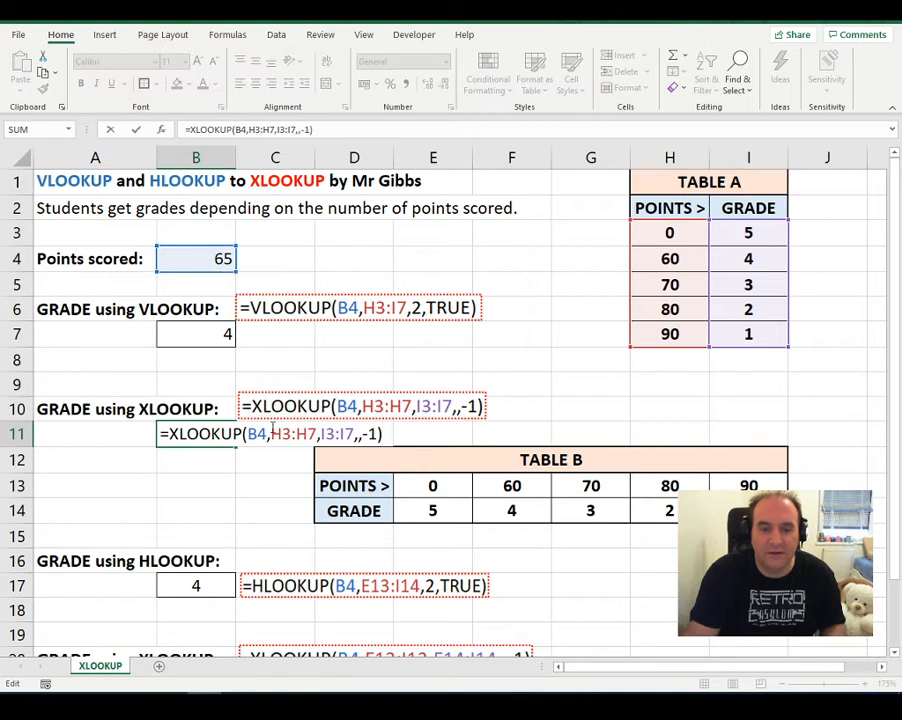
left_click_drag(271, 433, 317, 433)
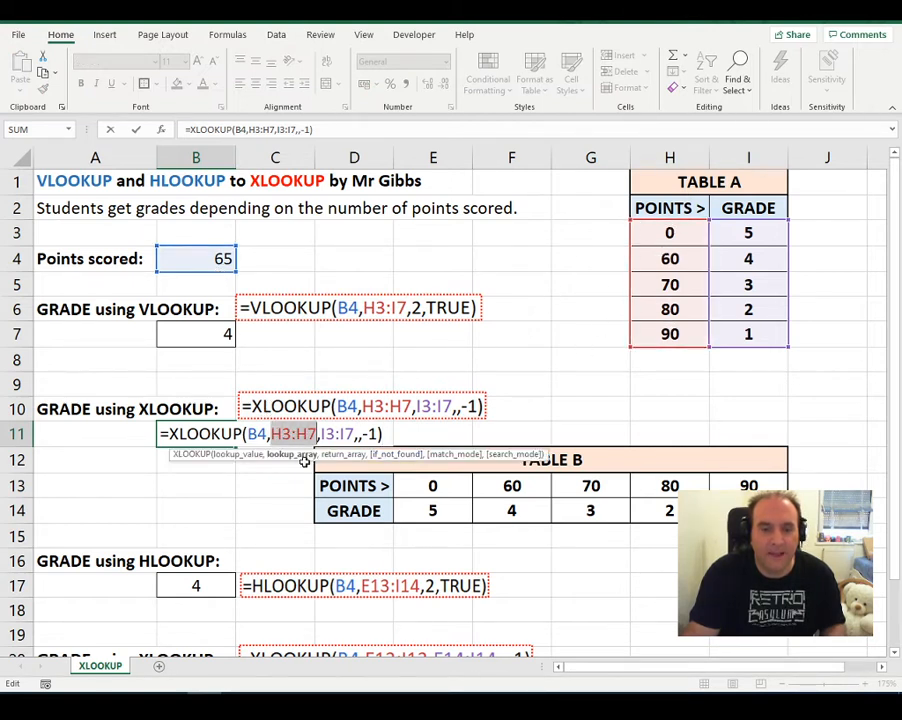
left_click_drag(321, 433, 354, 433)
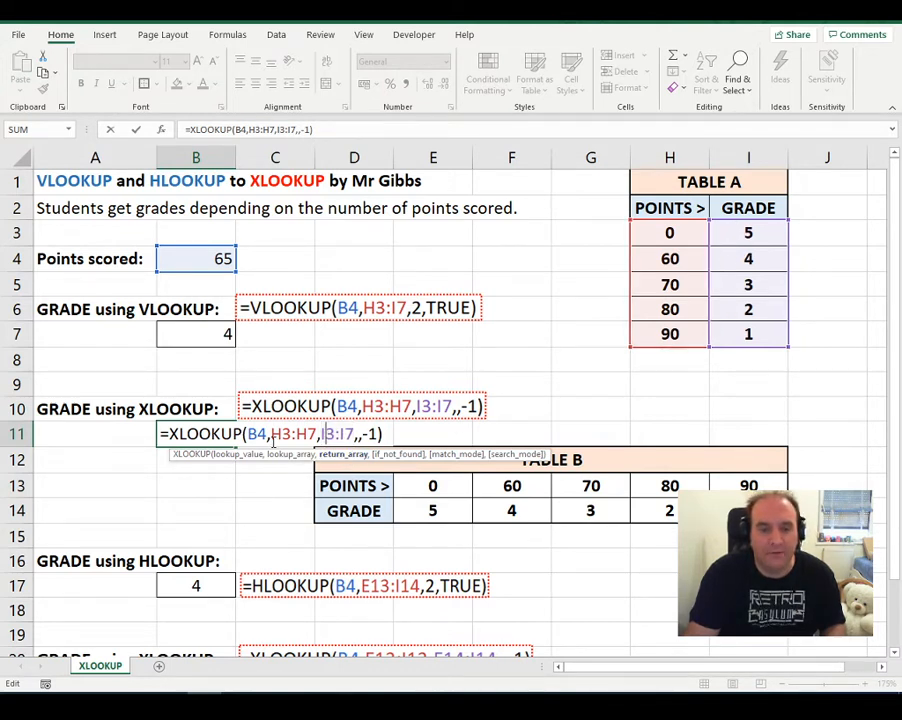
left_click_drag(249, 433, 270, 434)
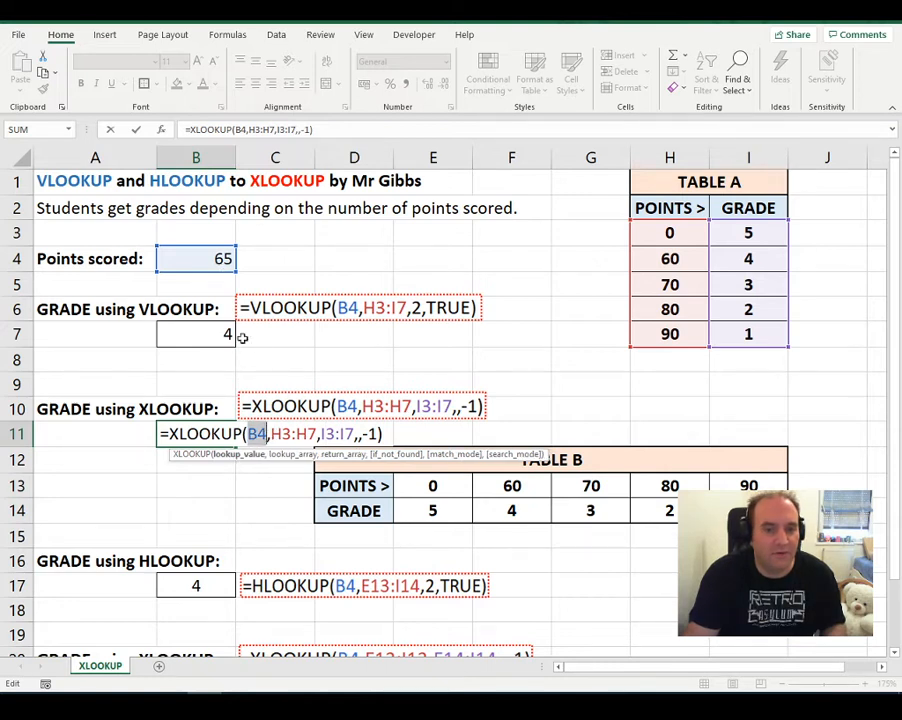
left_click_drag(271, 433, 316, 433)
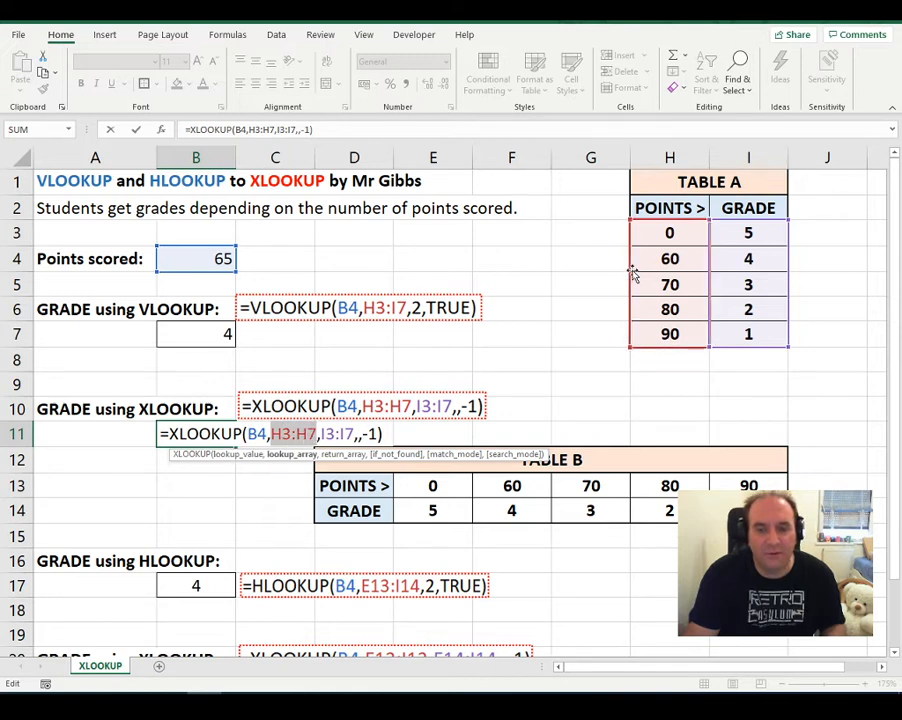
left_click_drag(320, 433, 354, 434)
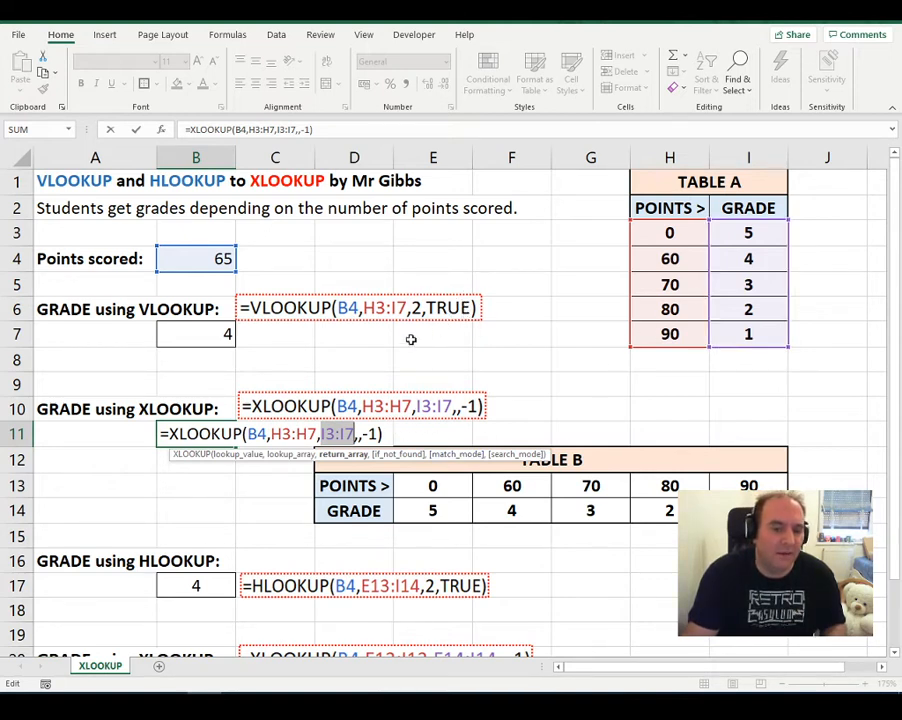
left_click(358, 434)
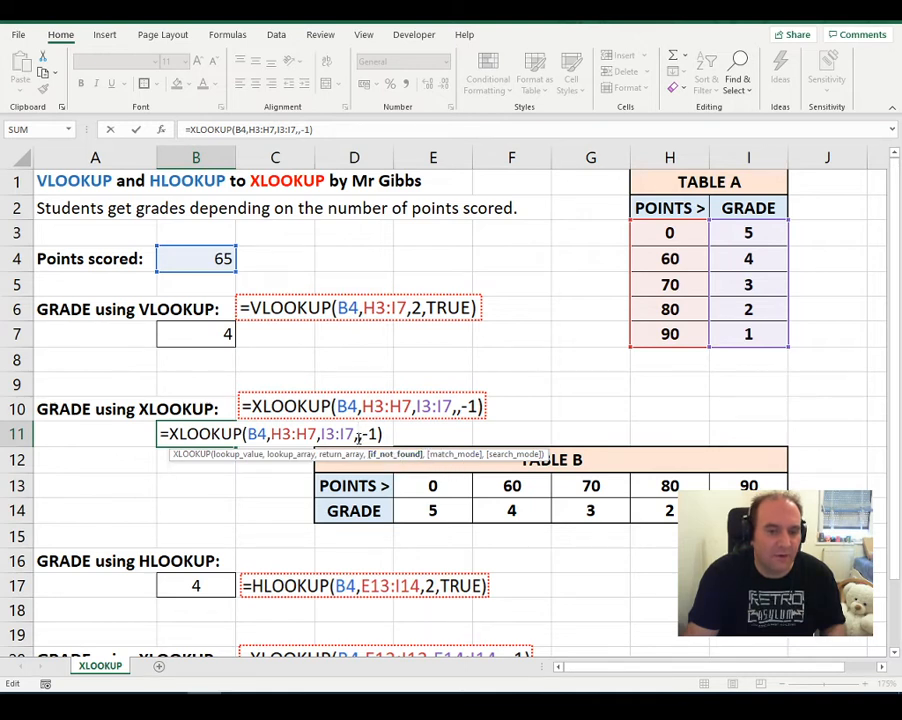
Re-enter the comma after the empty if_not_found argument in B11's XLOOKUP and try inserting match mode -1, Exact match or next smaller item
left_click(356, 434)
key("Delete")
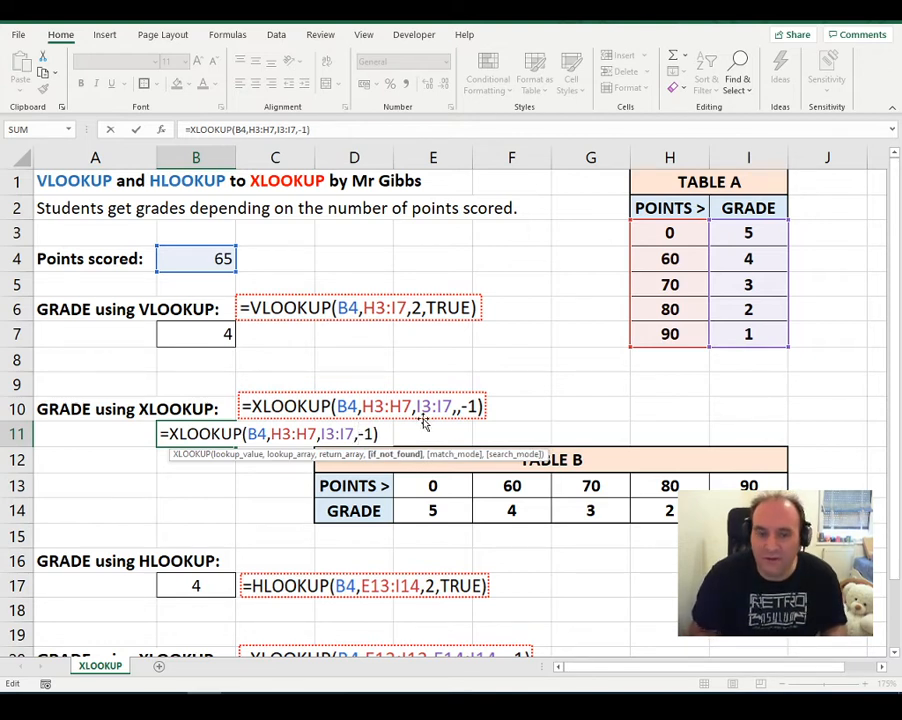
type(",")
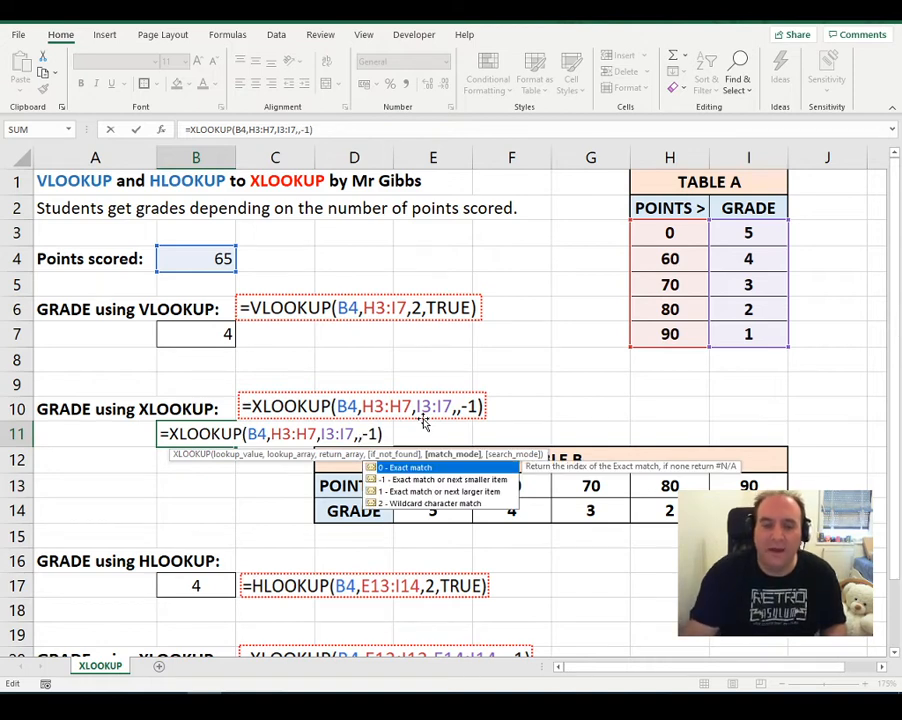
left_click(449, 480)
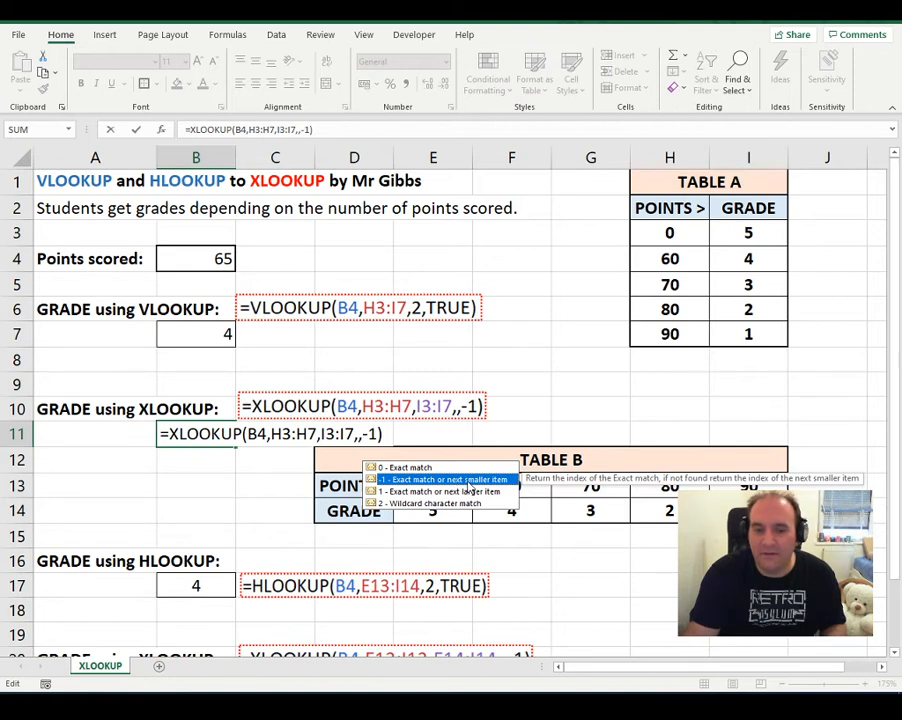
double_click(467, 484)
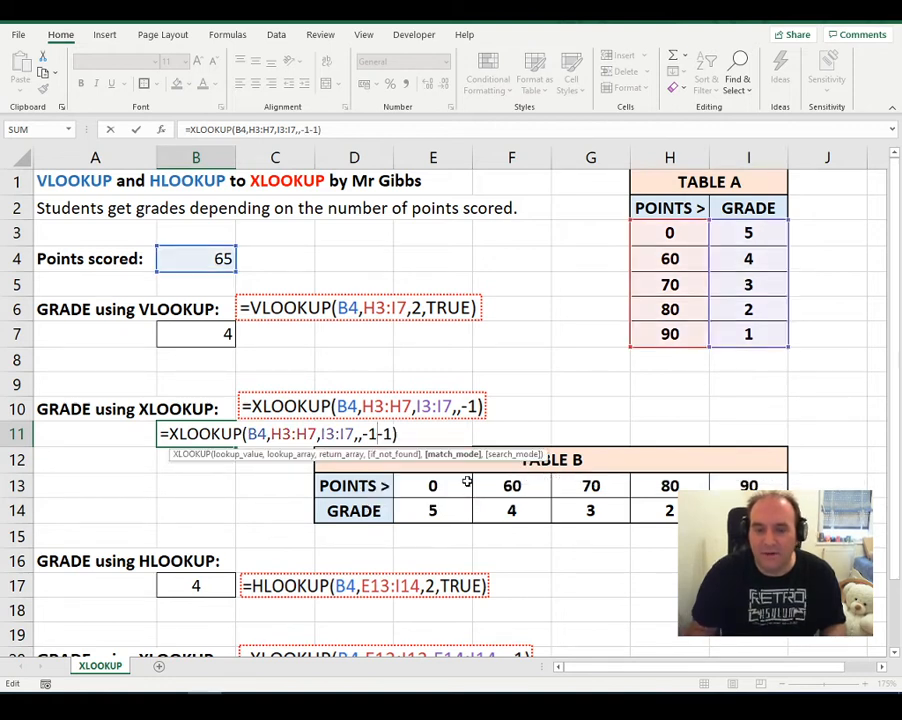
key("BackSpace")
key("BackSpace")
key("Escape")
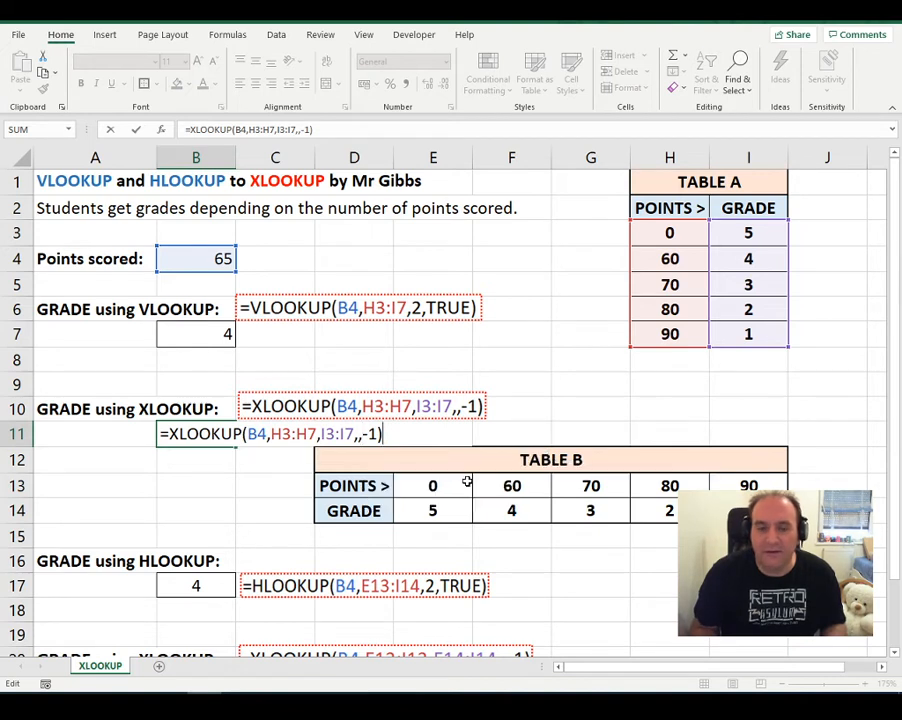
key("Return")
key("Up")
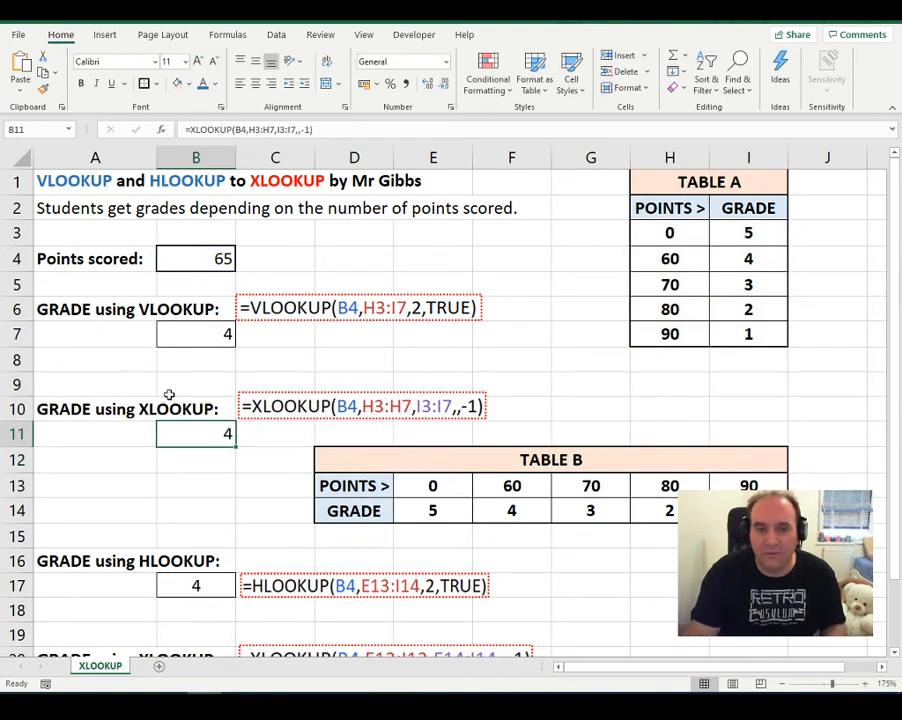
Compare the score in B4 with Table A's 60-point row, and set the points scored to 90
left_click(229, 257)
left_click_drag(647, 218, 732, 255)
left_click(732, 255)
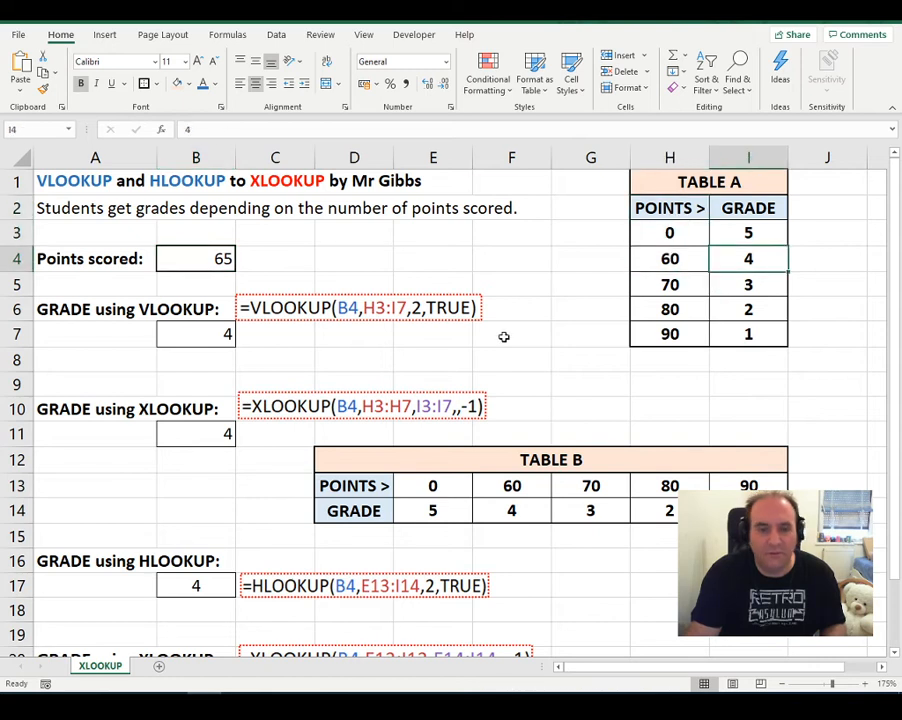
left_click(230, 255)
type("90")
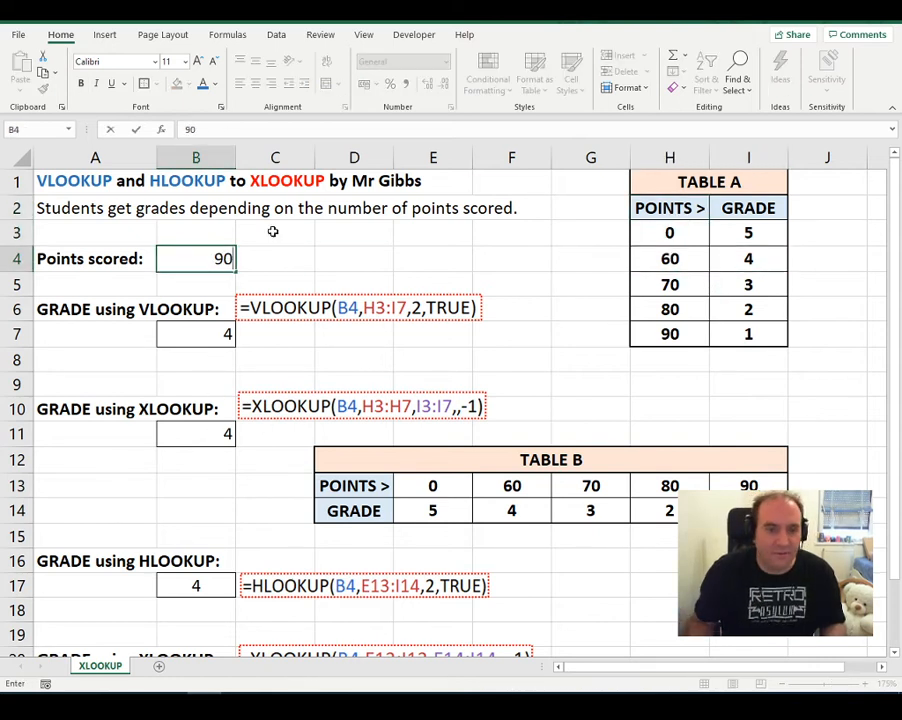
key("Return")
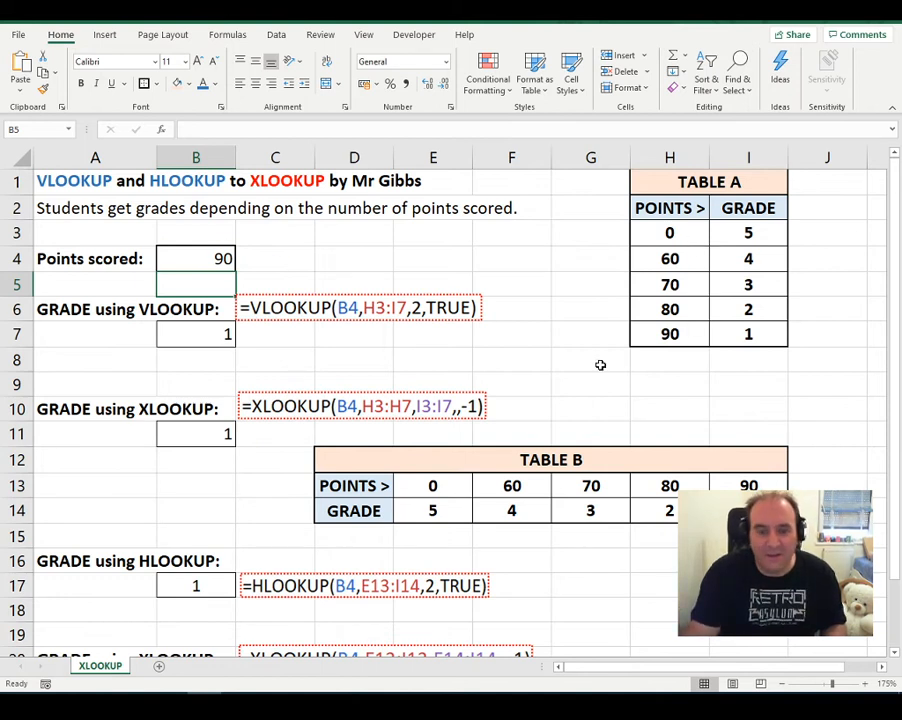
Examine B17's HLOOKUP range E13:I14 in Table B, and the lookup array E13:I13 and return array E14:I14 in B21's XLOOKUP
scroll(340, 330, "down", 2)
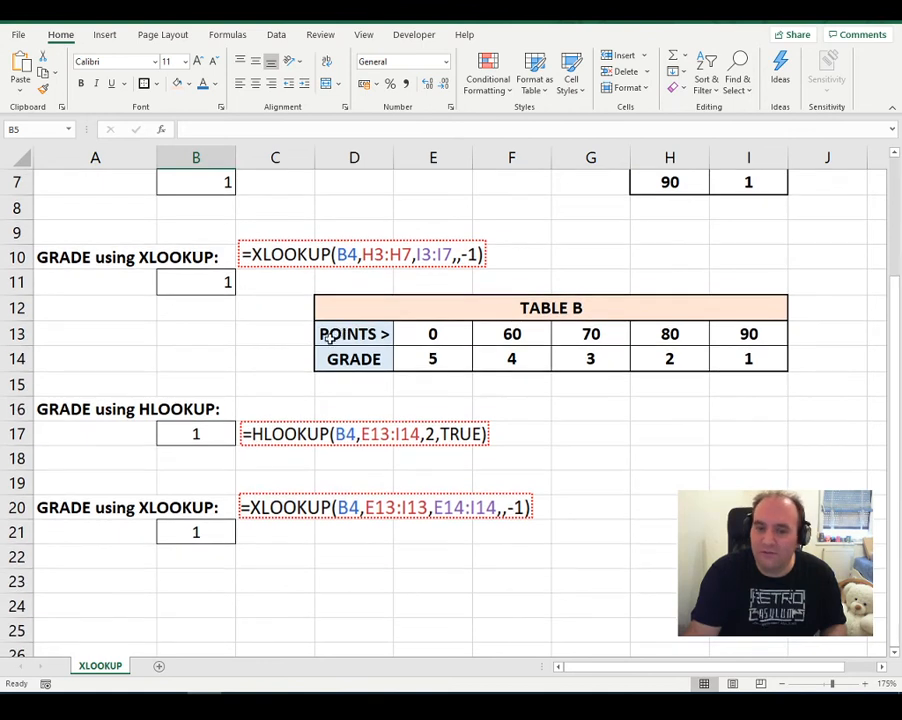
scroll(370, 370, "down", 1)
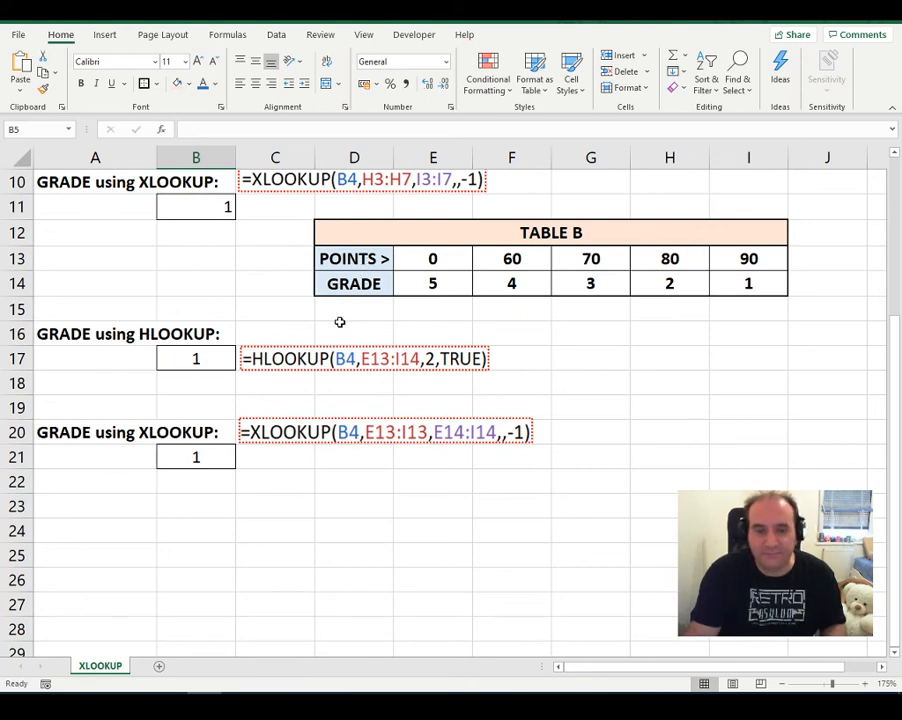
double_click(202, 362)
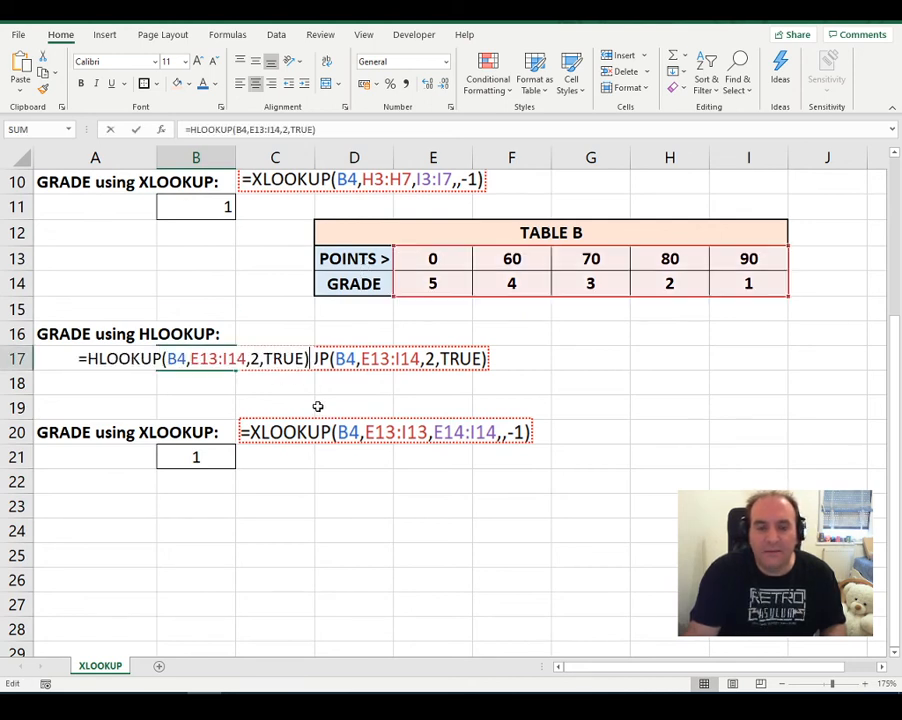
key("Escape")
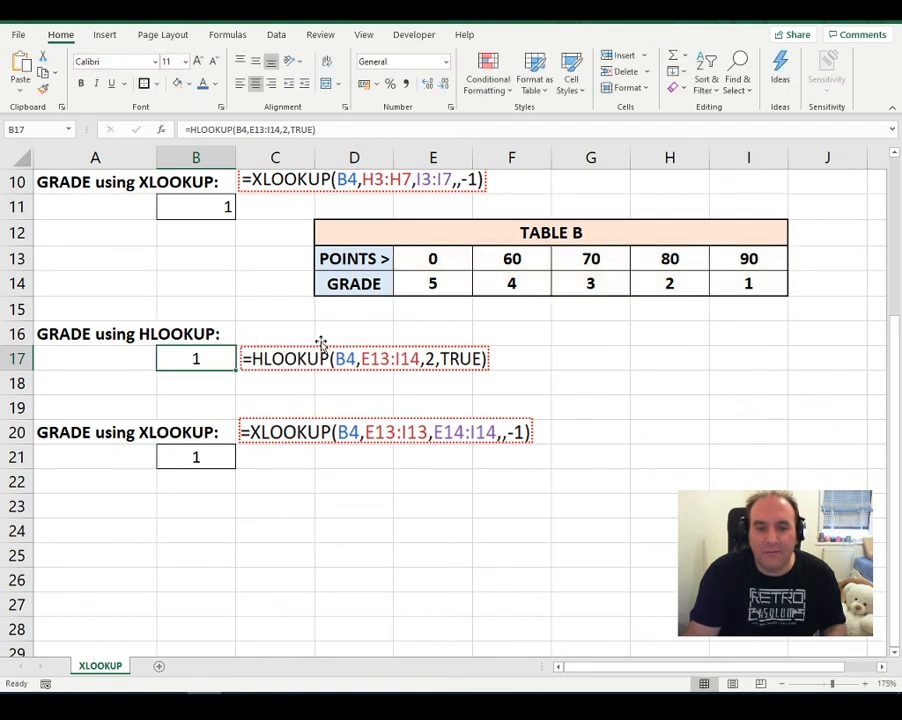
double_click(215, 453)
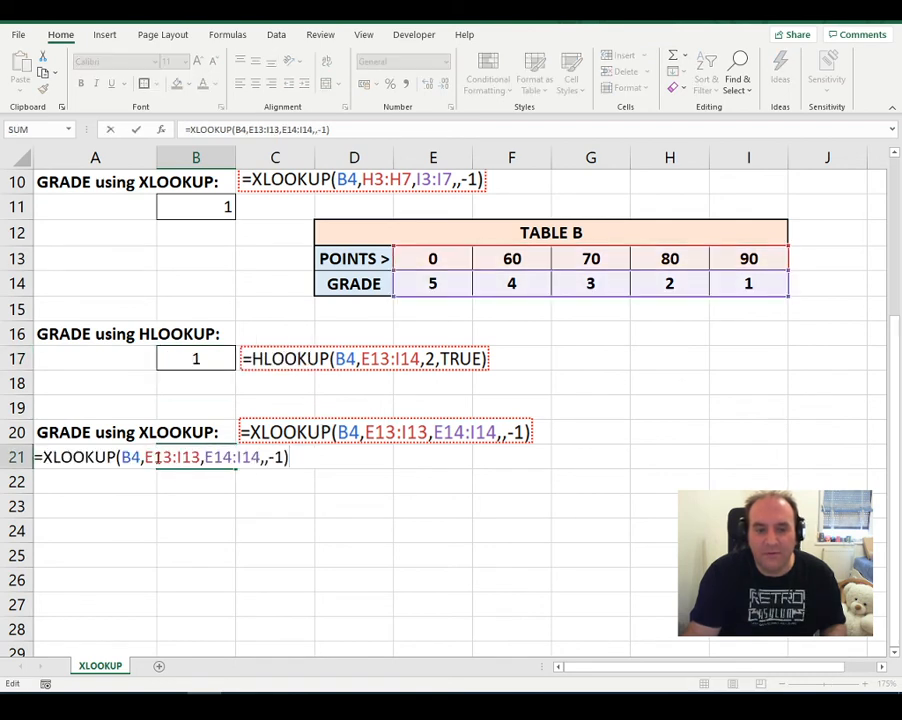
left_click_drag(146, 457, 197, 457)
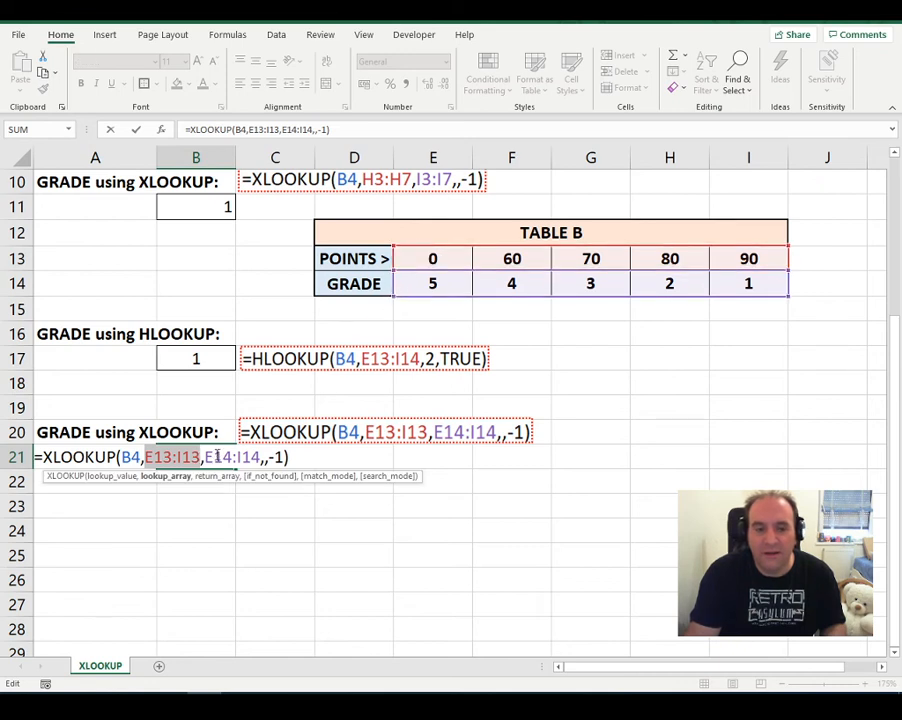
left_click_drag(205, 457, 261, 457)
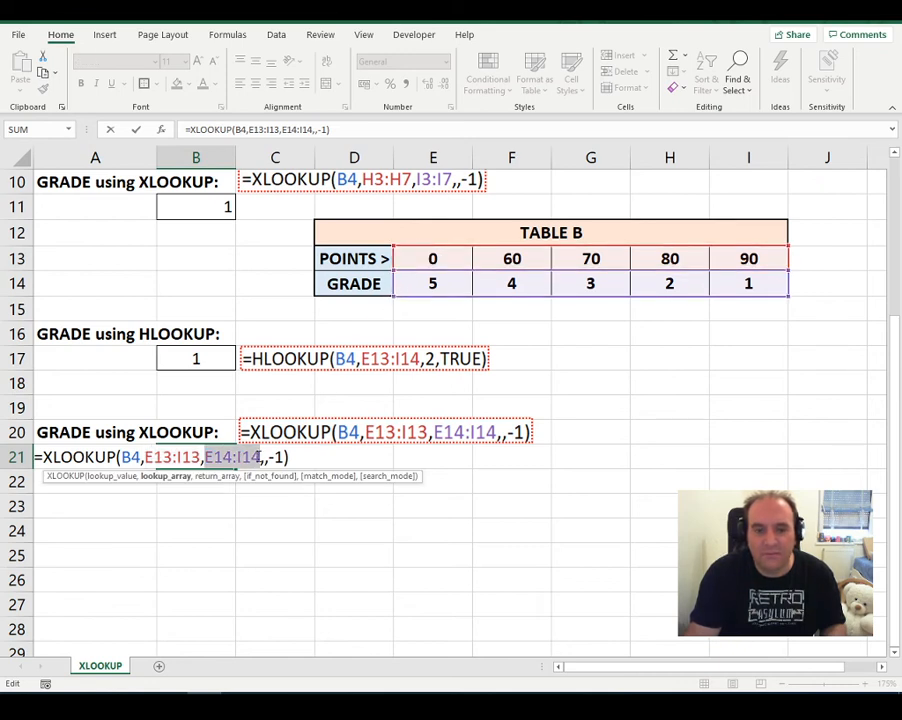
Remove the match_mode argument from B21's XLOOKUP formula and reinsert it as -1, Exact match or next smaller item
left_click(268, 457)
left_click_drag(268, 457, 284, 457)
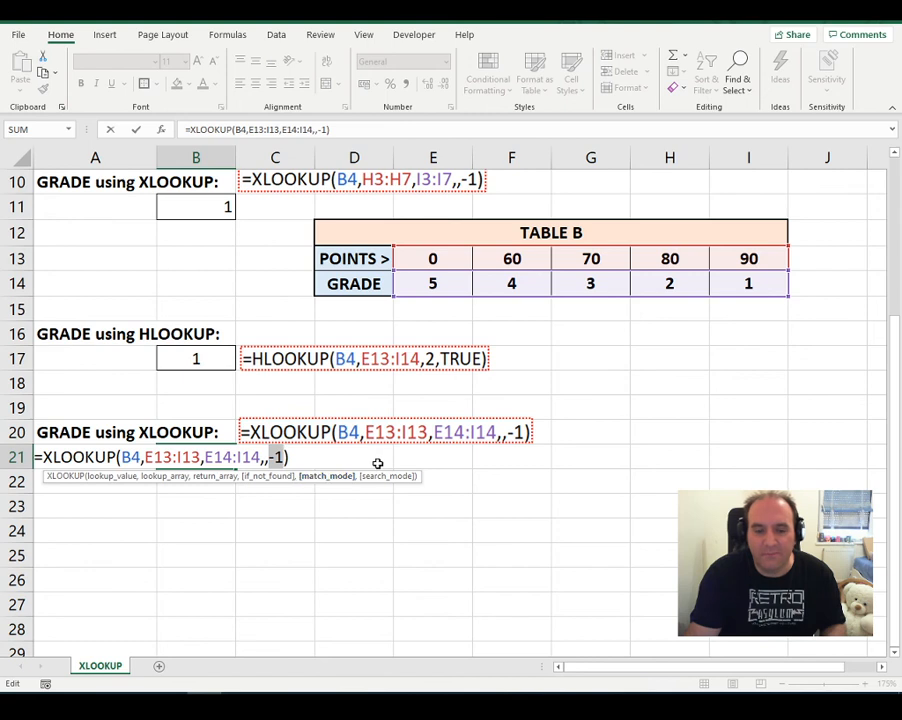
key("BackSpace")
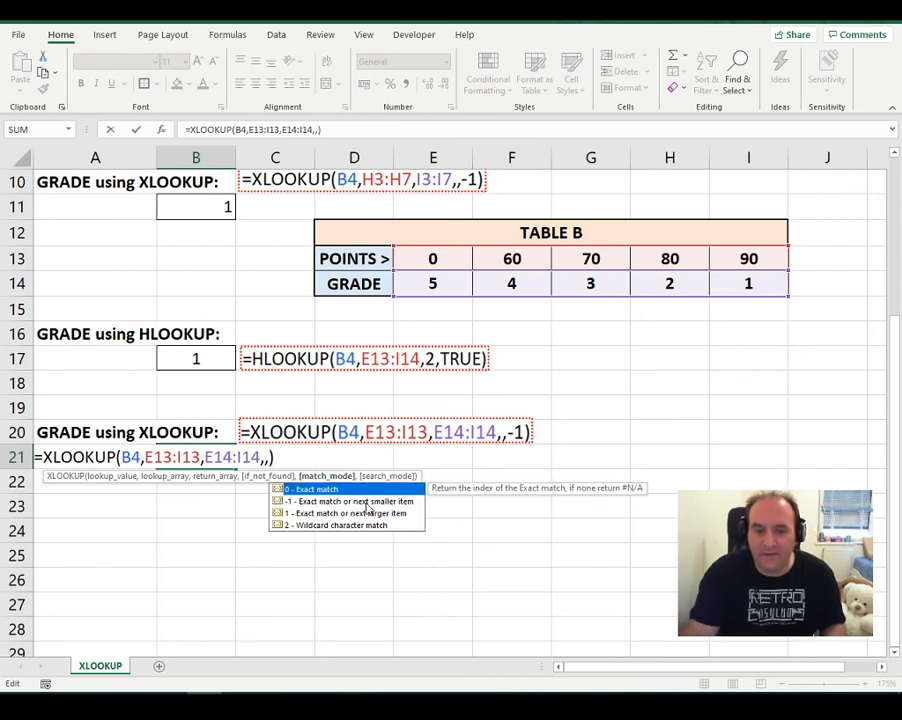
left_click(368, 503)
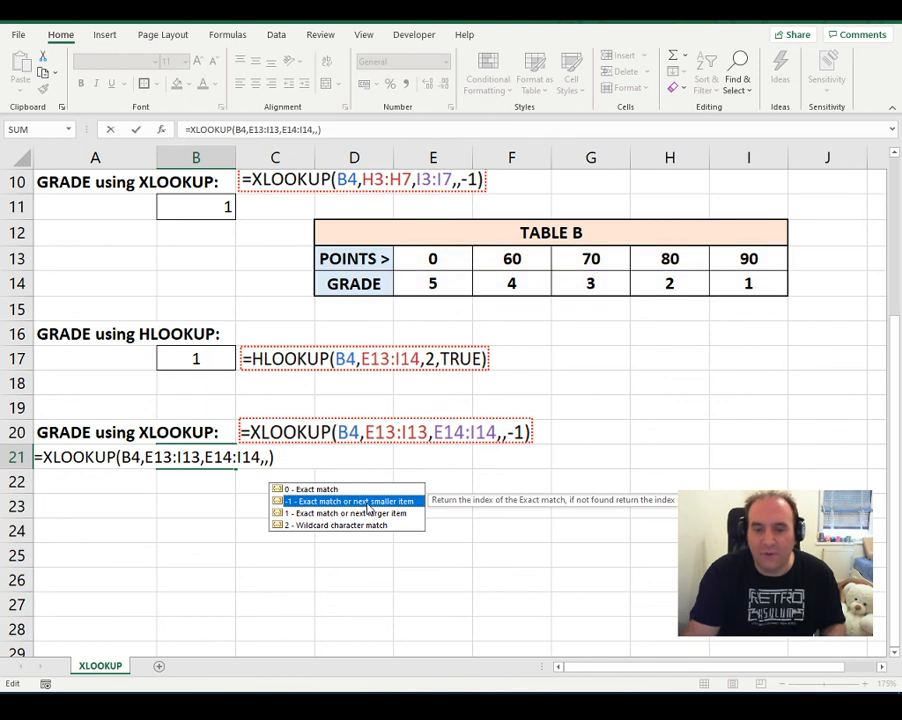
double_click(366, 502)
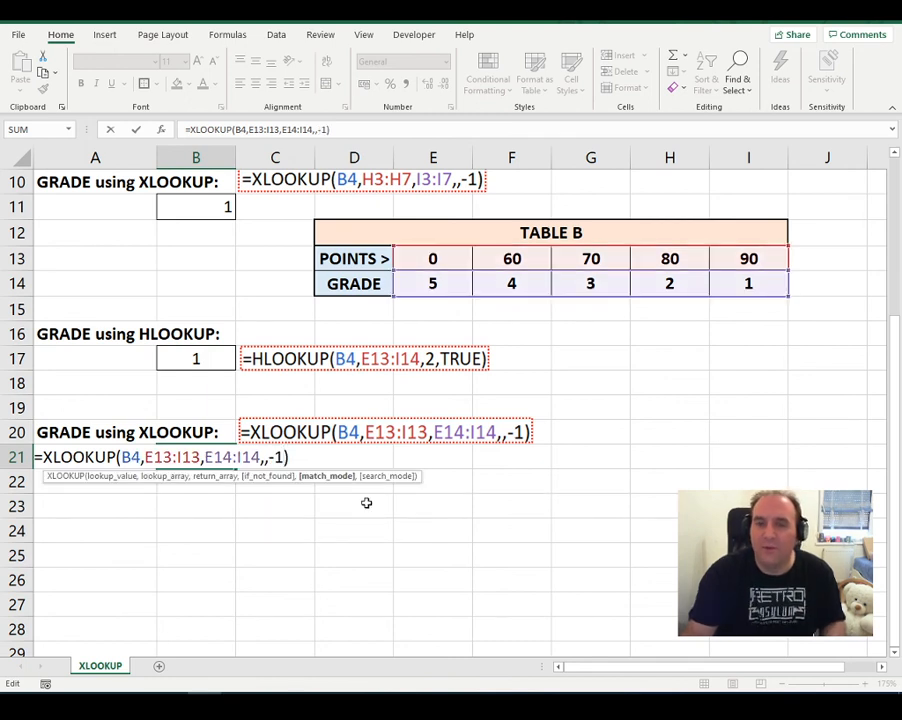